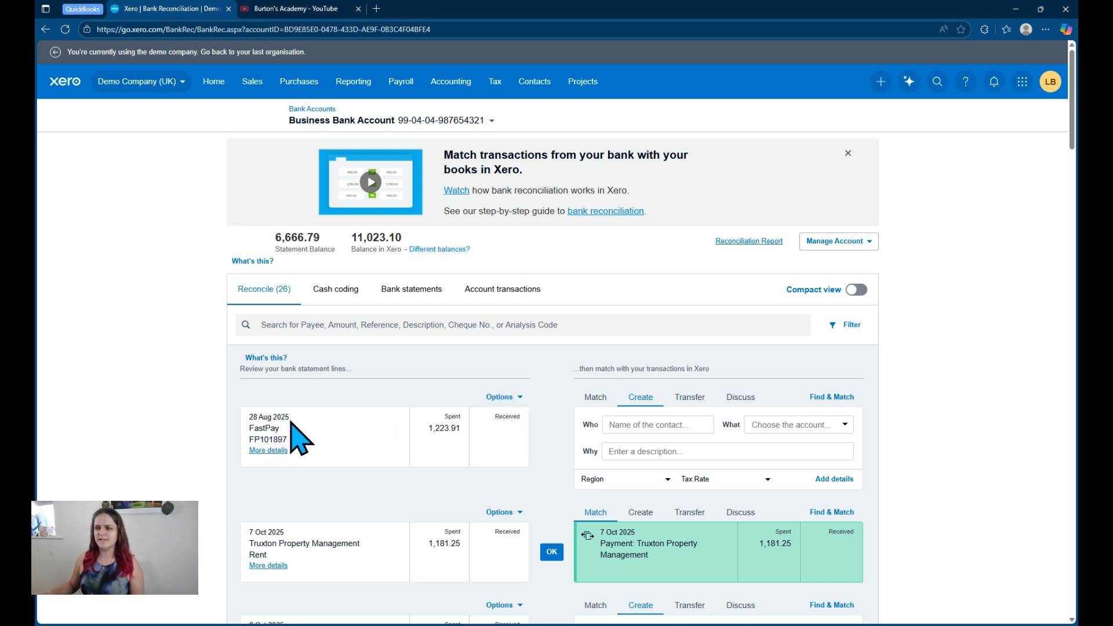
- Start creating a bank rule from the FastPay statement line dated 28 Aug 2025
{"action": "left_click", "coordinate": [511, 399]}
{"action": "left_click", "coordinate": [532, 427]}
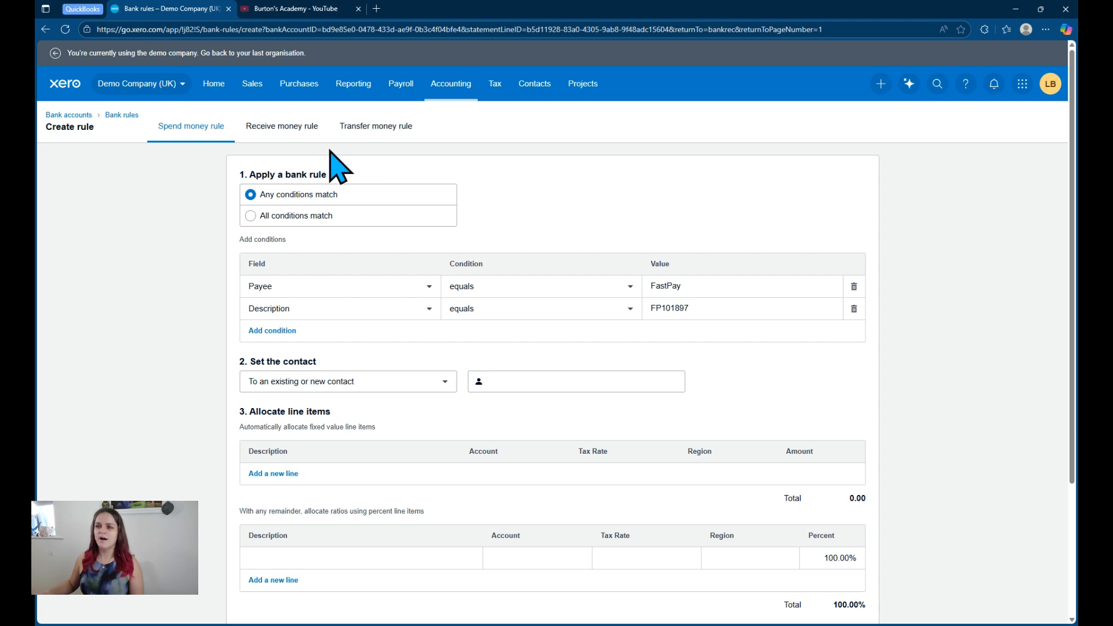
- Compare the receive money rule form with the spend money rule form, ending on the spend money rule
{"action": "left_click", "coordinate": [295, 140]}
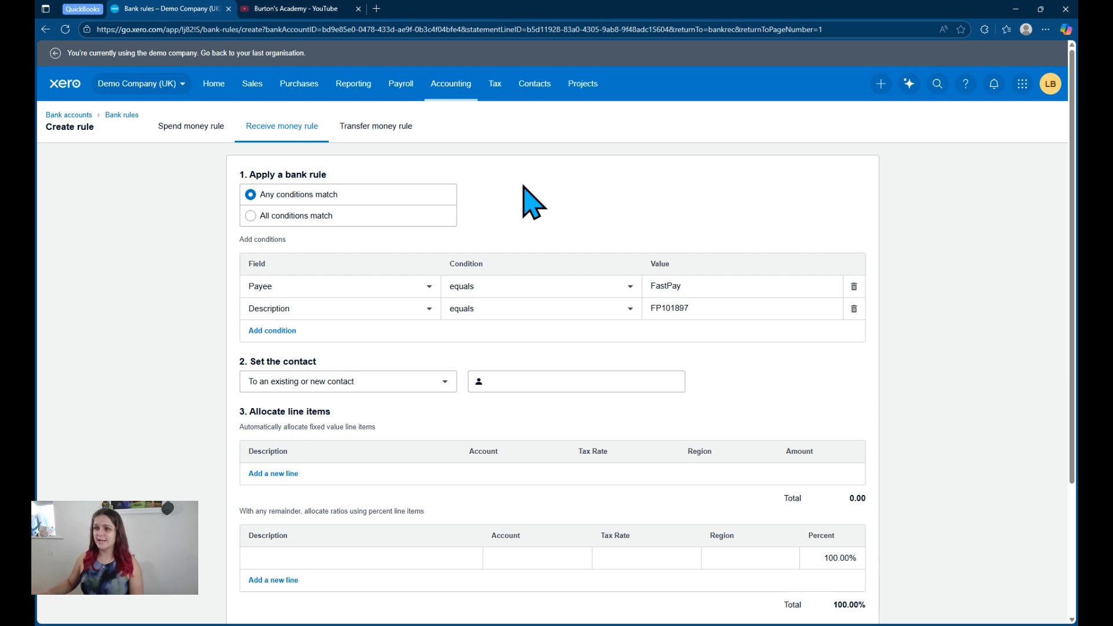
{"action": "left_click", "coordinate": [191, 131]}
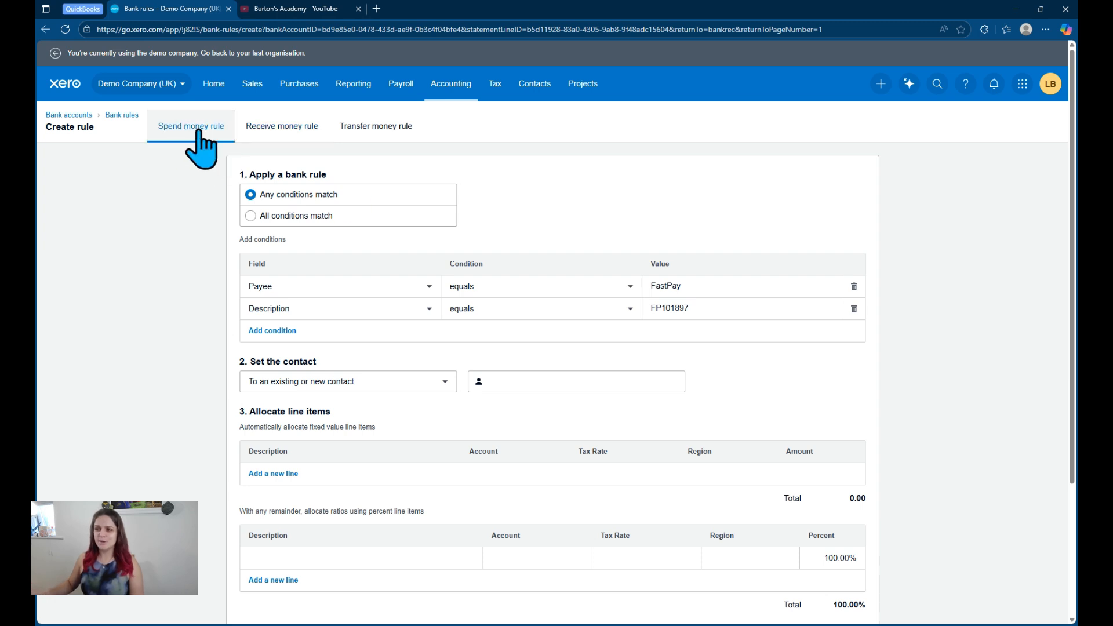
{"action": "left_click", "coordinate": [280, 137]}
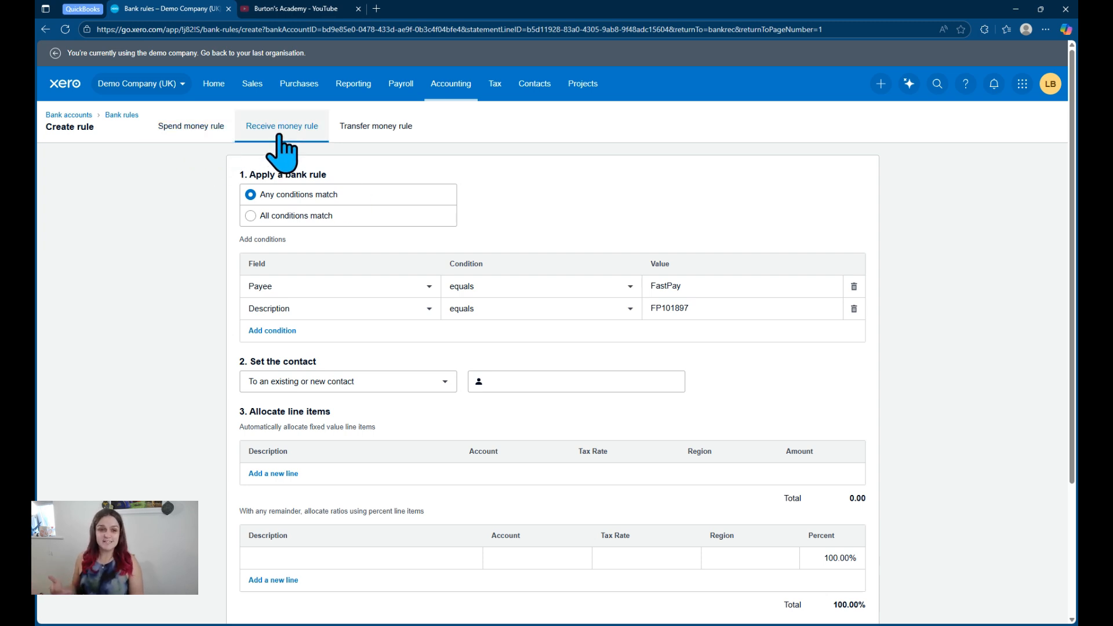
{"action": "left_click", "coordinate": [223, 150]}
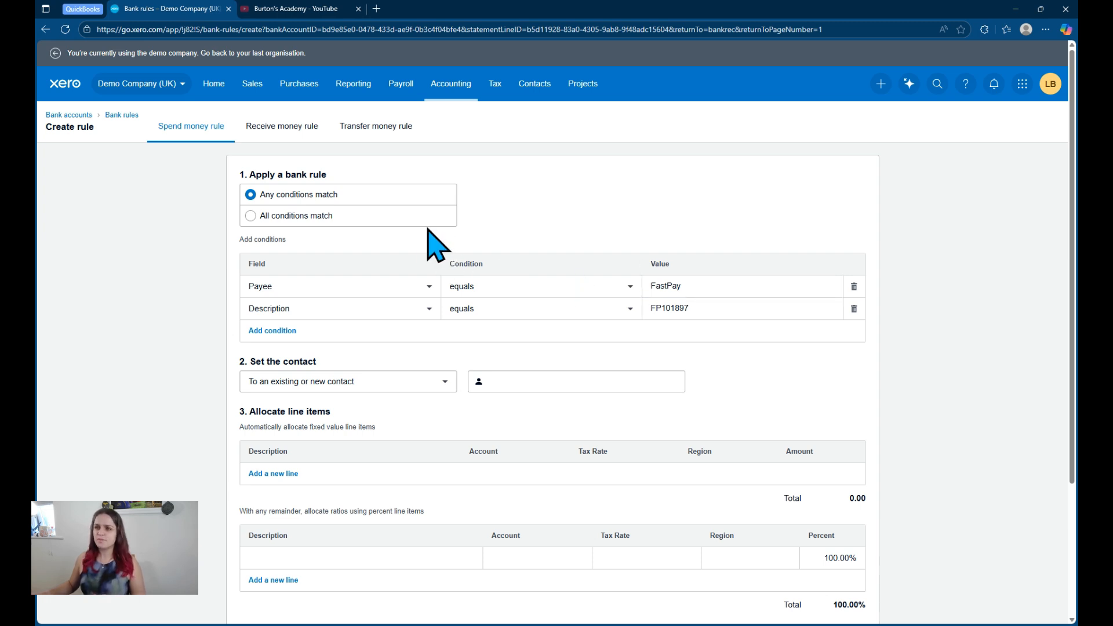
- Require all conditions to match for the rule and set FastPay as its contact
{"action": "left_click", "coordinate": [285, 216]}
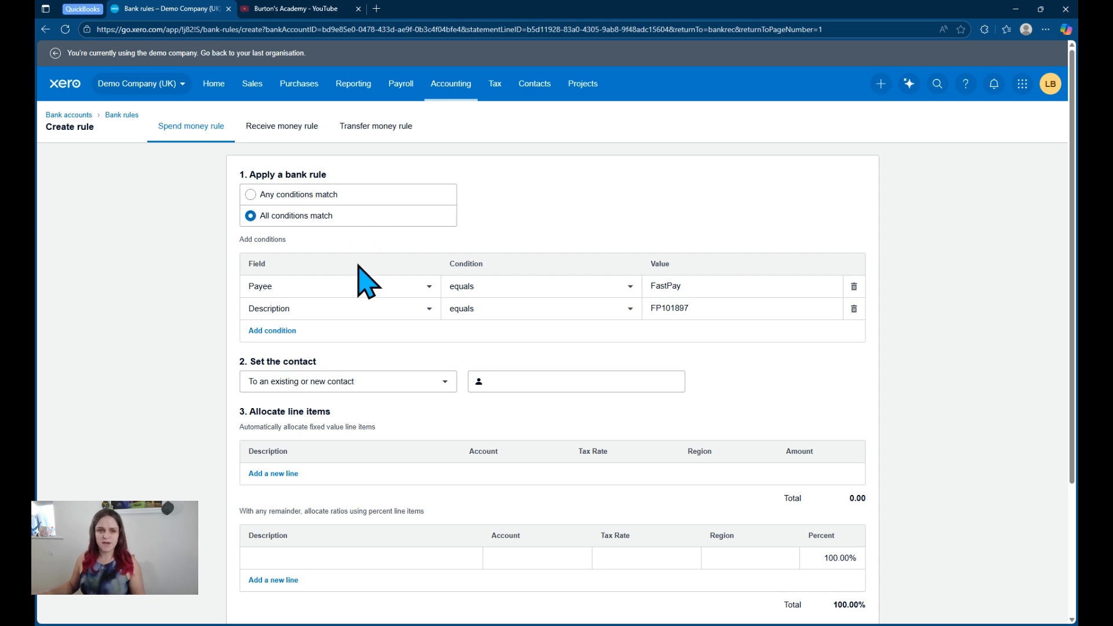
{"action": "scroll", "coordinate": [539, 421], "scroll_direction": "down", "scroll_amount": 1}
{"action": "scroll", "coordinate": [539, 405], "scroll_direction": "down", "scroll_amount": 1}
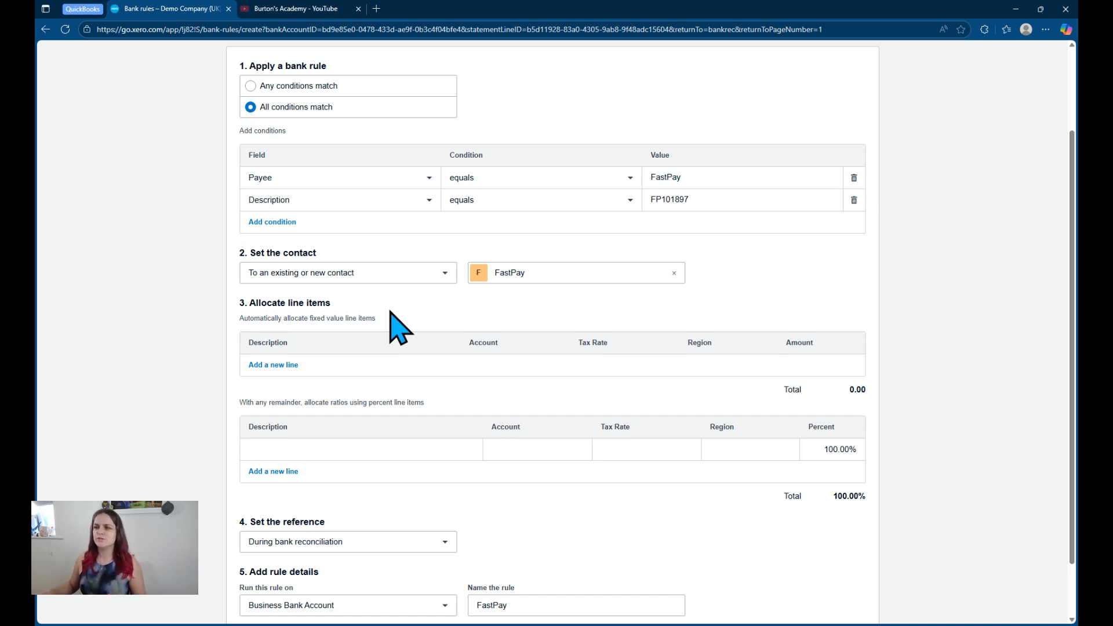
- Add a fixed value line item coded to 463 - IT Software and Consumables with an amount of 50.00
{"action": "left_click", "coordinate": [287, 364]}
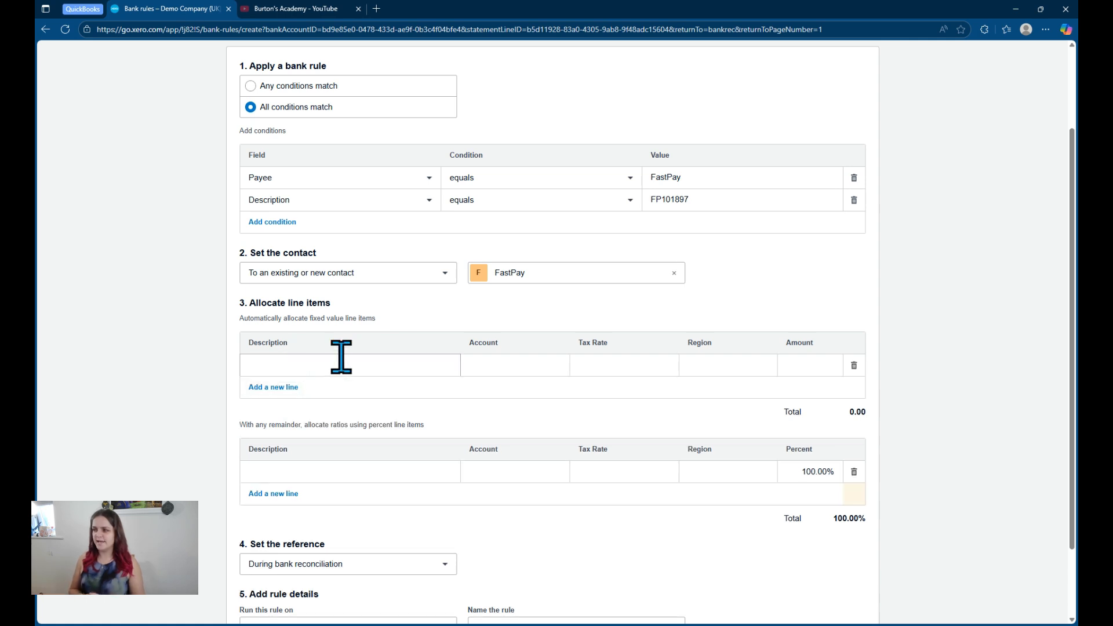
{"action": "left_click", "coordinate": [348, 359]}
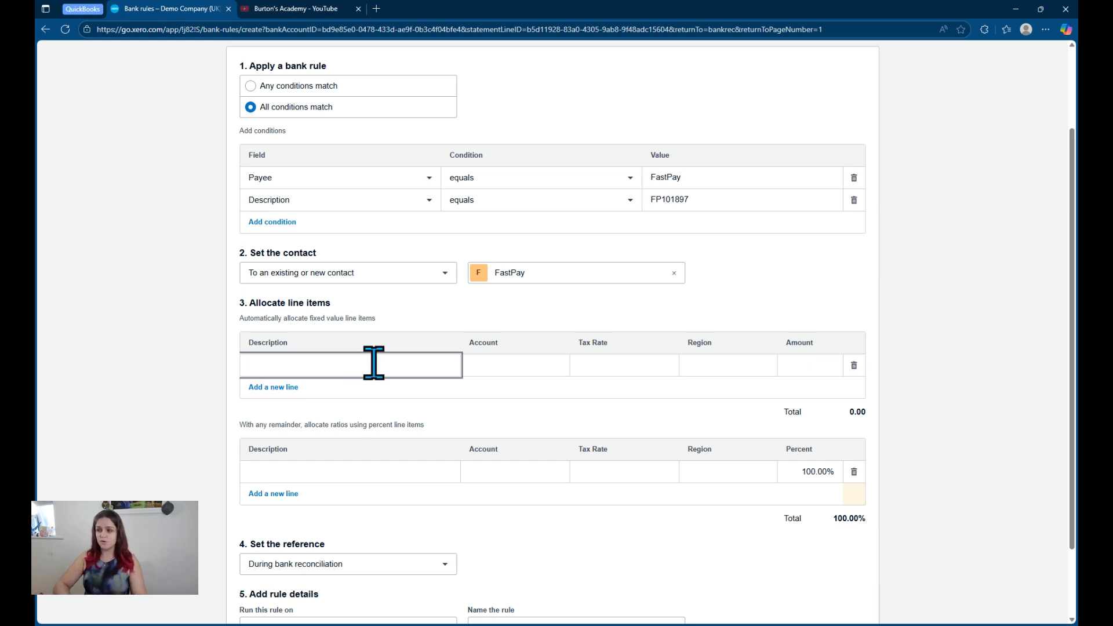
{"action": "left_click", "coordinate": [489, 364]}
{"action": "type", "text": "soft"}
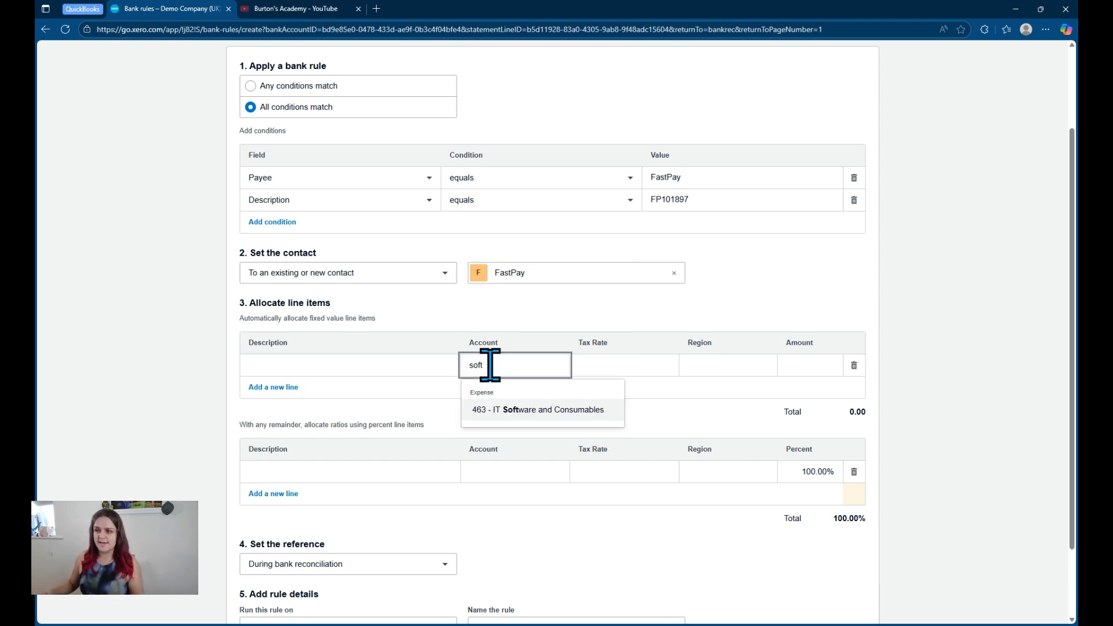
{"action": "left_click", "coordinate": [526, 412]}
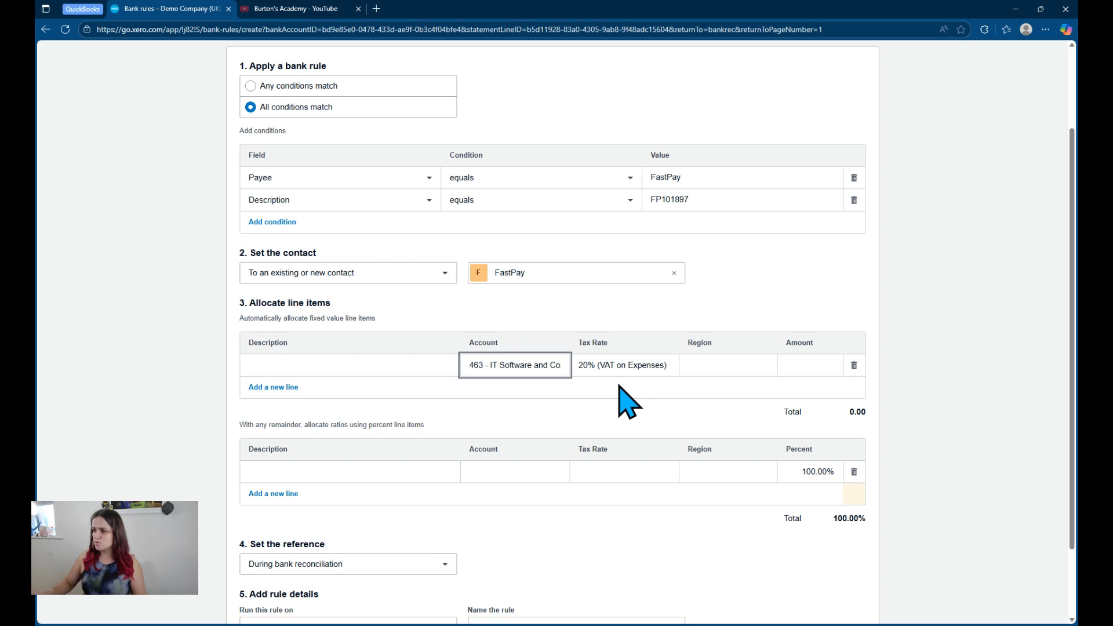
{"action": "left_click", "coordinate": [816, 364]}
{"action": "type", "text": "50"}
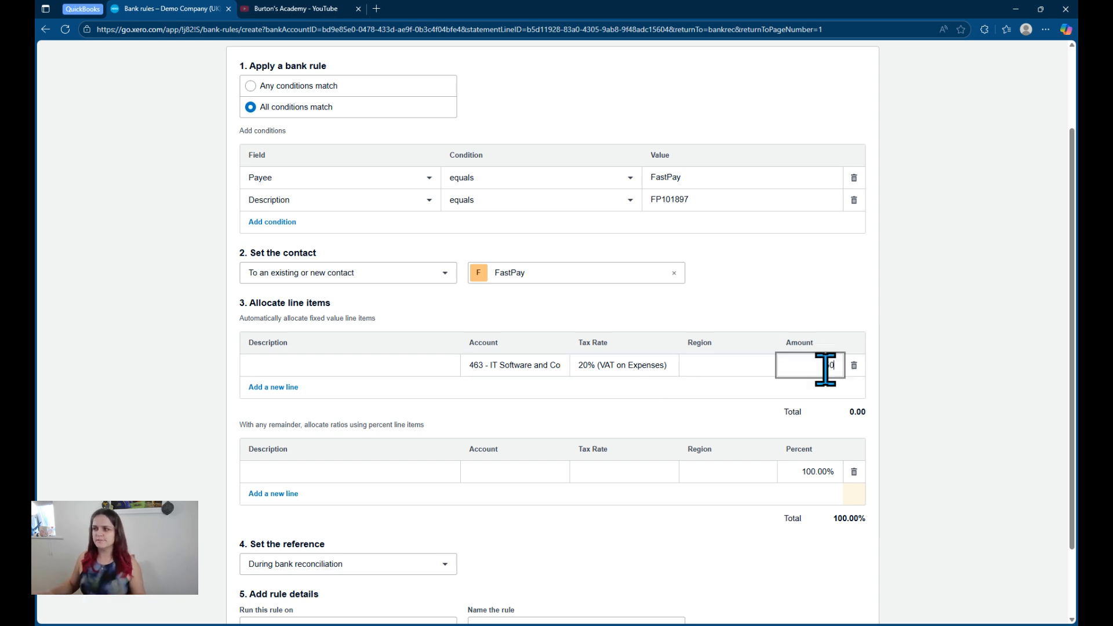
{"action": "left_click", "coordinate": [939, 349]}
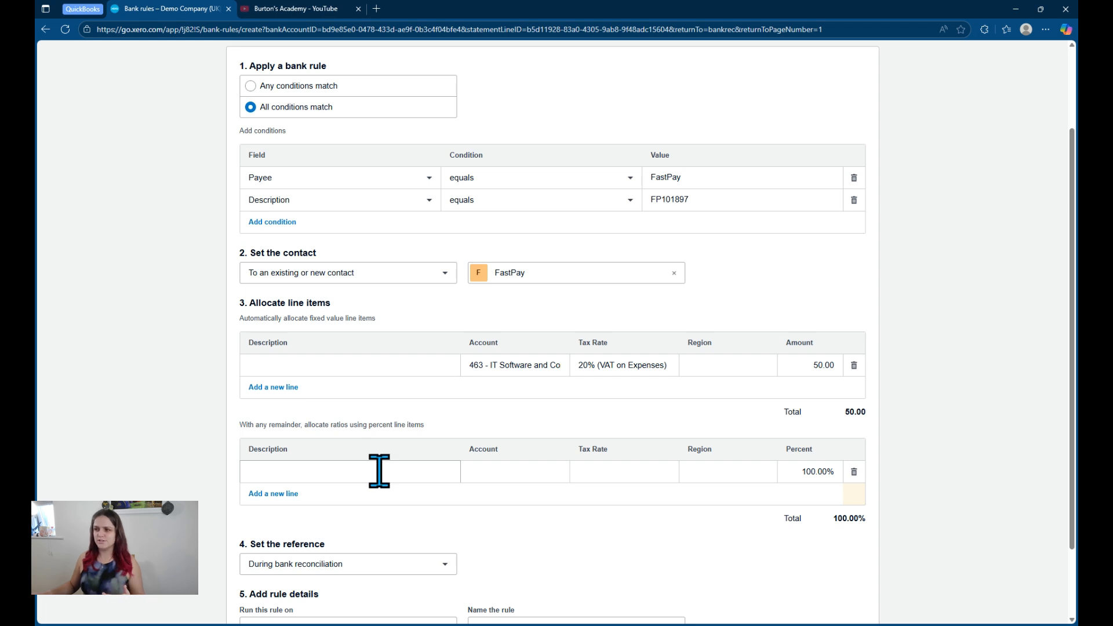
- Allocate the remainder line to account 429 - General Expenses with the No VAT tax rate
{"action": "left_click", "coordinate": [506, 471]}
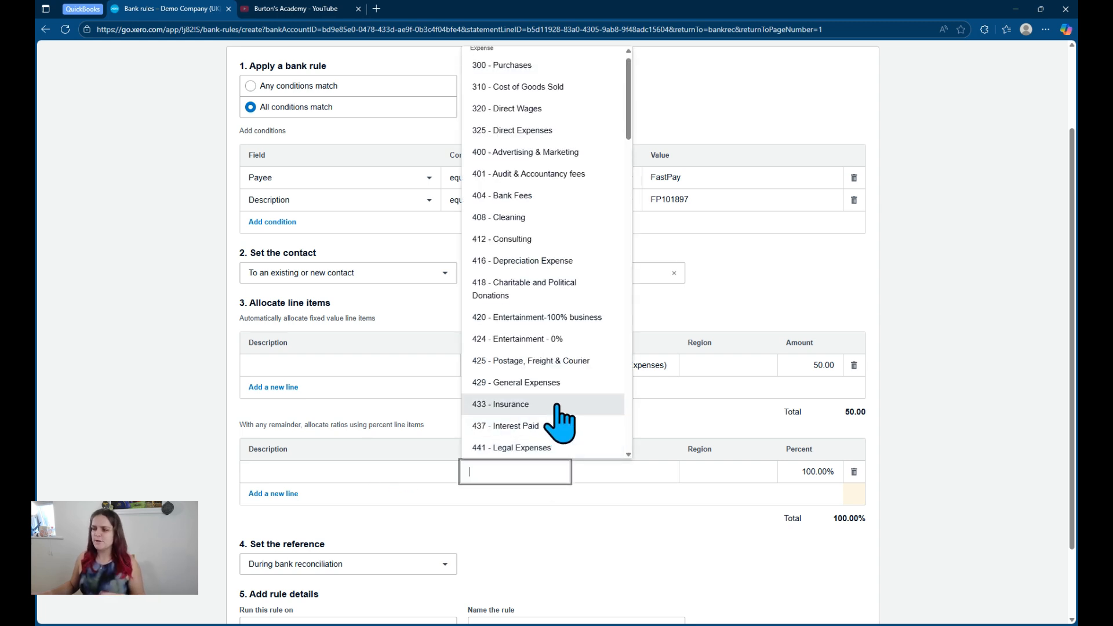
{"action": "left_click", "coordinate": [573, 384]}
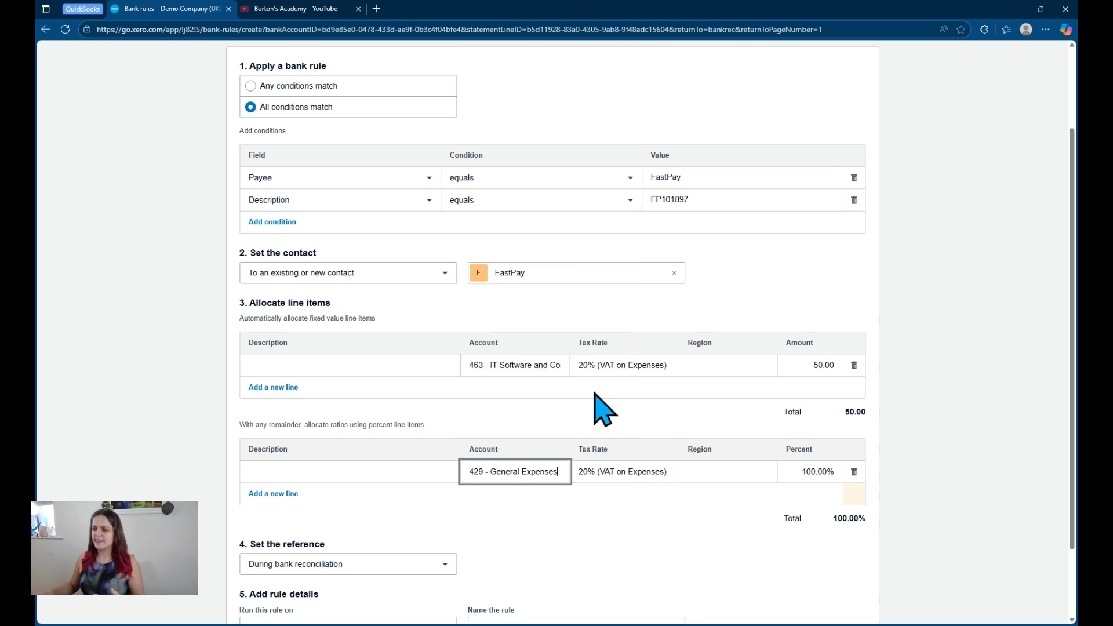
{"action": "left_click", "coordinate": [633, 471]}
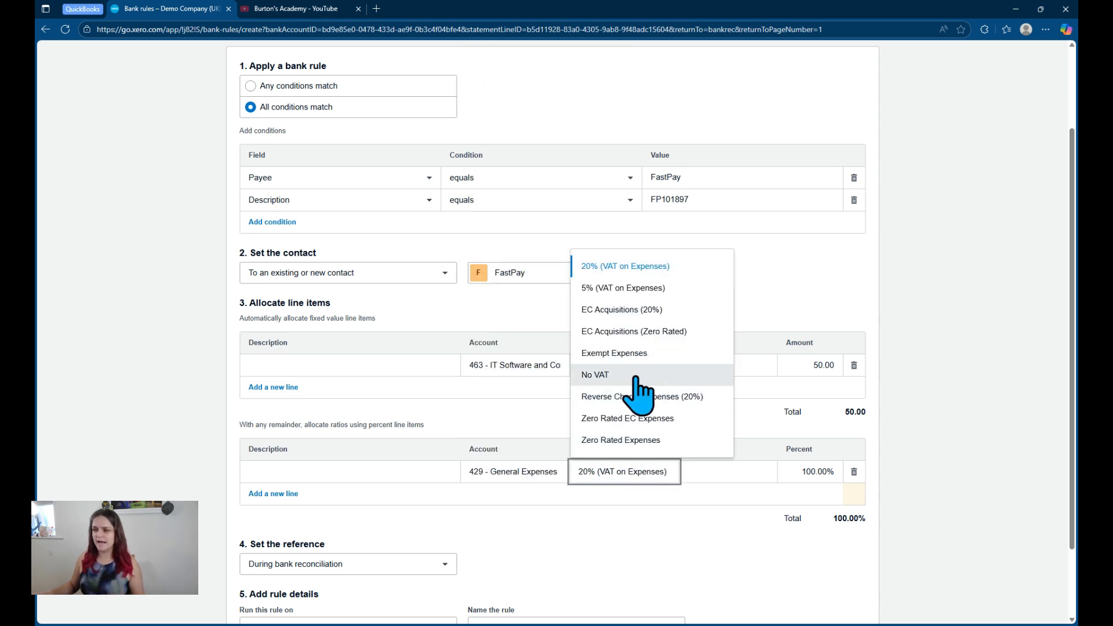
{"action": "left_click", "coordinate": [597, 374]}
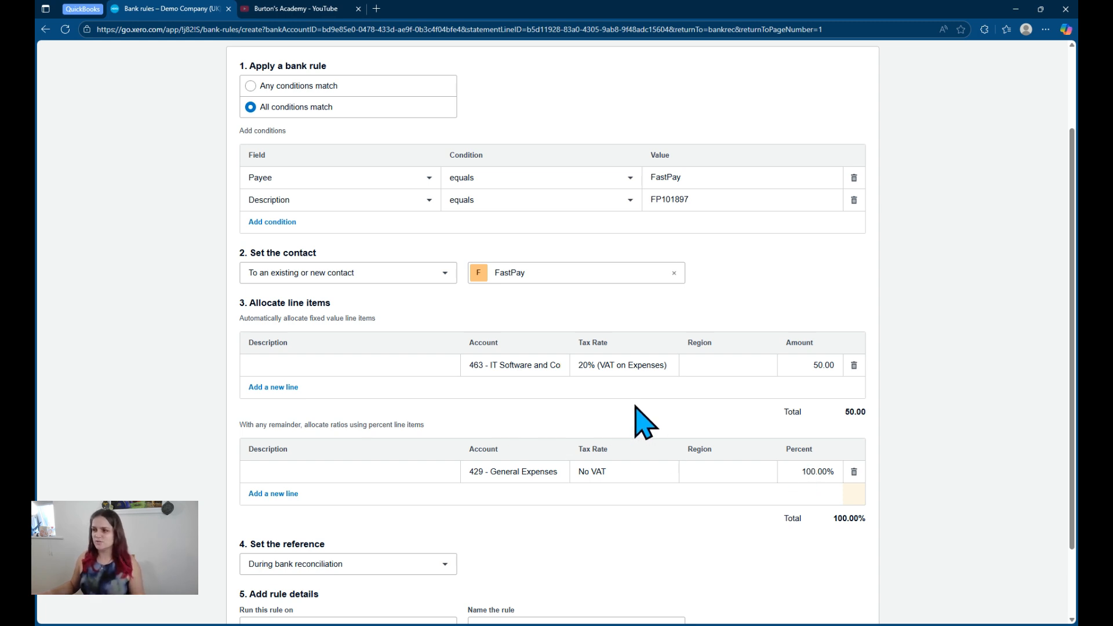
- Delete the fixed value line and change the percent line's account to 310 - Cost of Goods Sold
{"action": "left_click", "coordinate": [854, 365]}
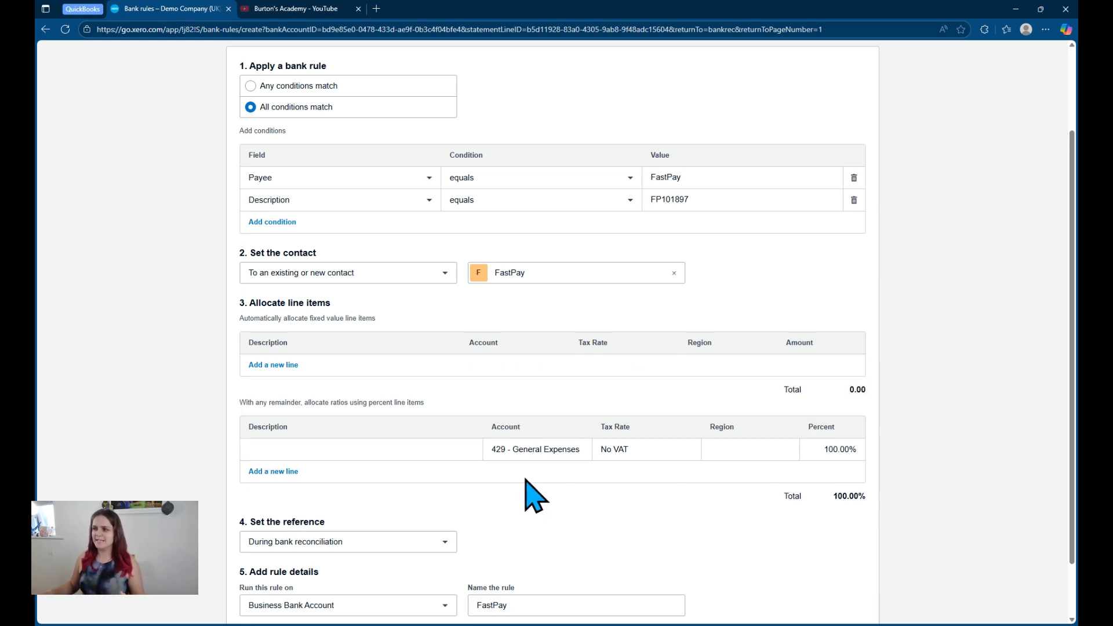
{"action": "left_click", "coordinate": [536, 451]}
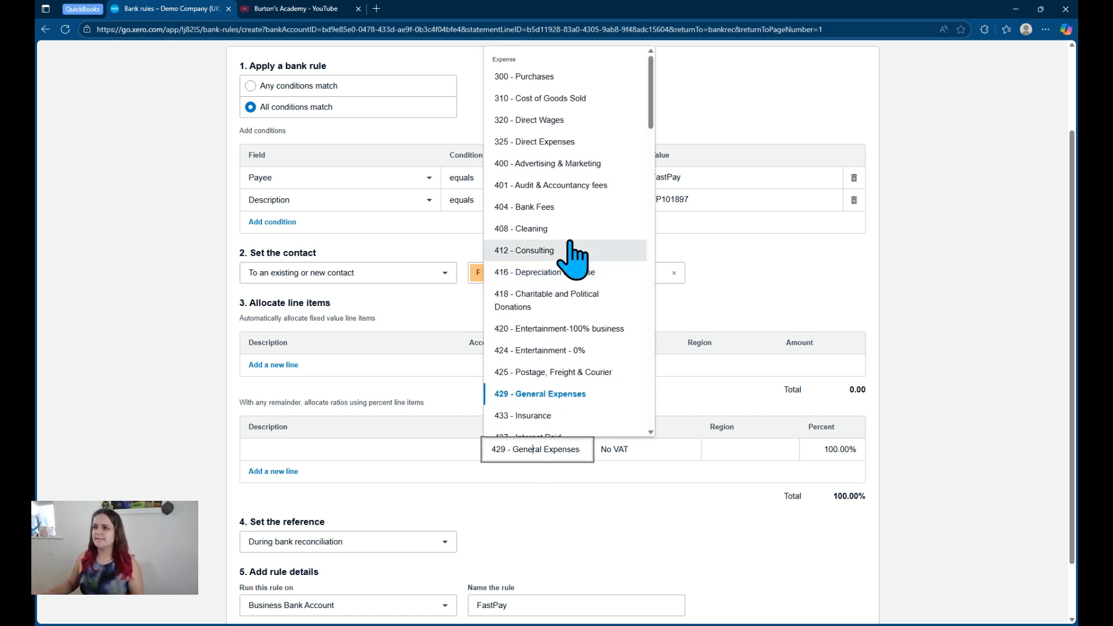
{"action": "left_click", "coordinate": [606, 99]}
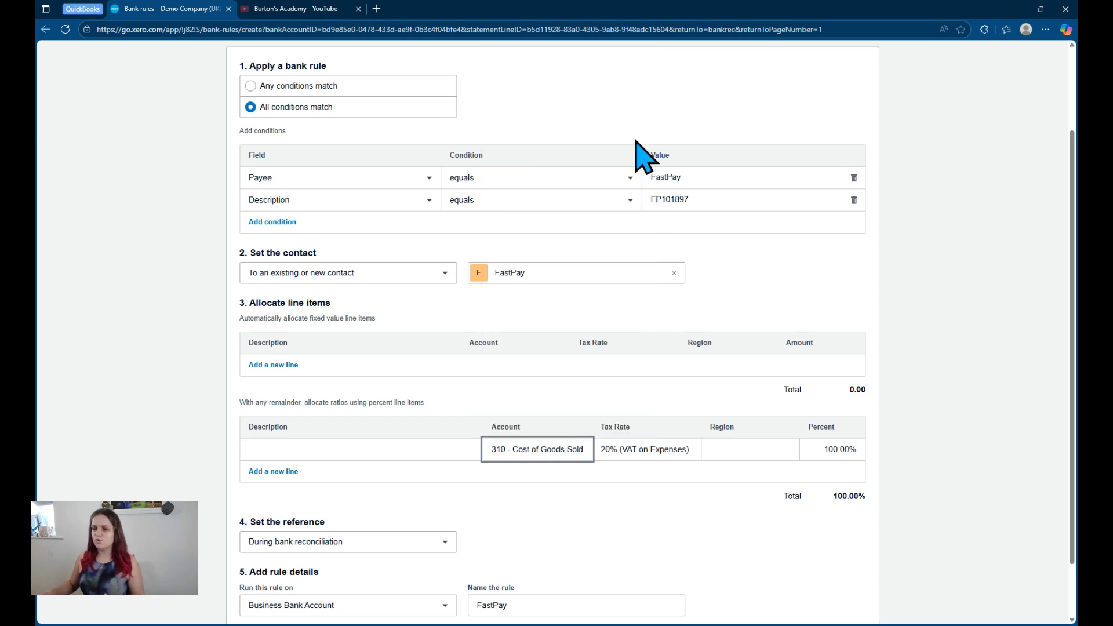
- Set the existing percent line to 50% and add a second percent line coded to 310 - Cost of Goods Sold
{"action": "left_click", "coordinate": [275, 472]}
{"action": "left_click", "coordinate": [800, 448]}
{"action": "type", "text": "50"}
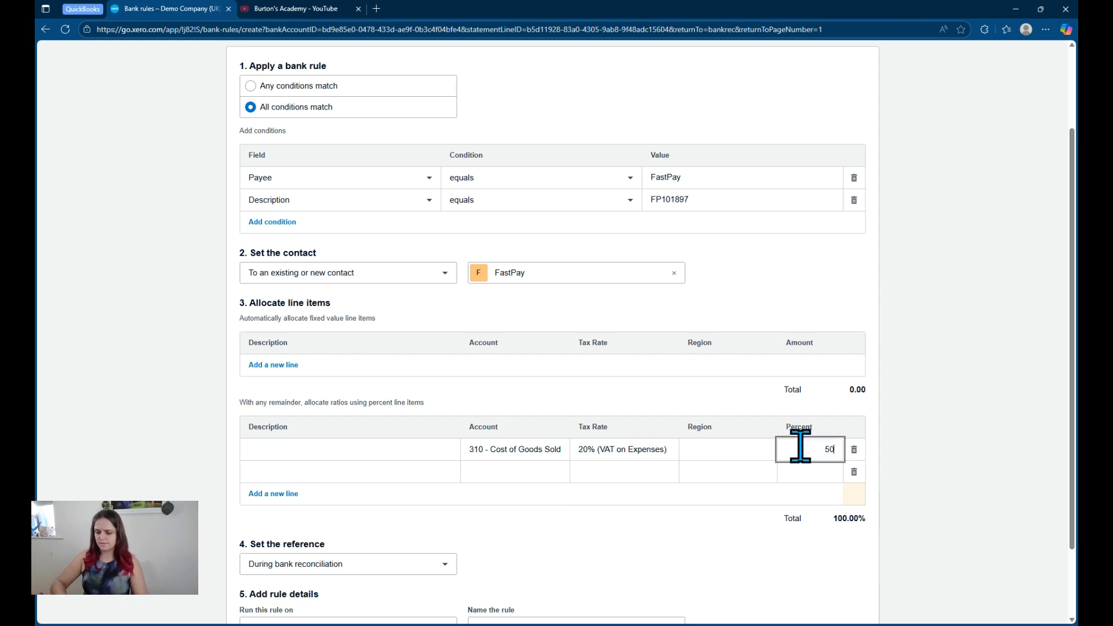
{"action": "left_click", "coordinate": [479, 472]}
{"action": "type", "text": "cost"}
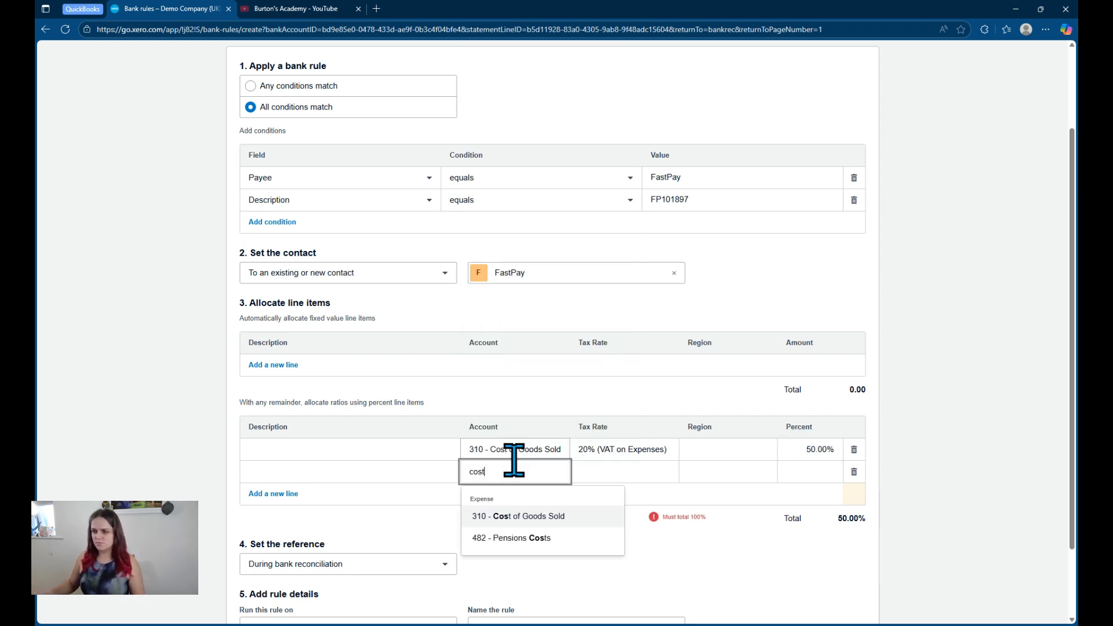
{"action": "left_click", "coordinate": [525, 515]}
- Set the second percent line's tax rate to No VAT and its share to 50%
{"action": "left_click", "coordinate": [612, 471]}
{"action": "type", "text": "o"}
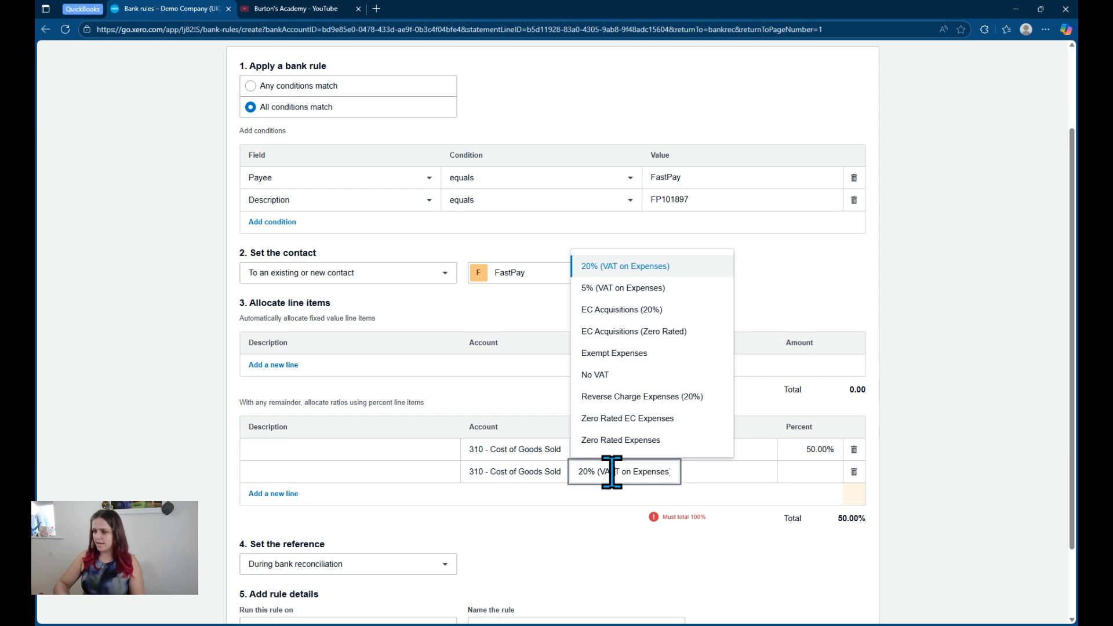
{"action": "key", "text": "BackSpace"}
{"action": "key", "text": "BackSpace"}
{"action": "key", "text": "BackSpace"}
{"action": "key", "text": "BackSpace"}
{"action": "key", "text": "BackSpace"}
{"action": "key", "text": "BackSpace"}
{"action": "key", "text": "BackSpace"}
{"action": "key", "text": "BackSpace"}
{"action": "key", "text": "BackSpace"}
{"action": "key", "text": "Delete"}
{"action": "key", "text": "Delete"}
{"action": "key", "text": "Delete"}
{"action": "key", "text": "Delete"}
{"action": "key", "text": "Delete"}
{"action": "key", "text": "Delete"}
{"action": "key", "text": "Delete"}
{"action": "key", "text": "Delete"}
{"action": "key", "text": "Delete"}
{"action": "key", "text": "Delete"}
{"action": "key", "text": "Delete"}
{"action": "key", "text": "Delete"}
{"action": "key", "text": "Delete"}
{"action": "key", "text": "Delete"}
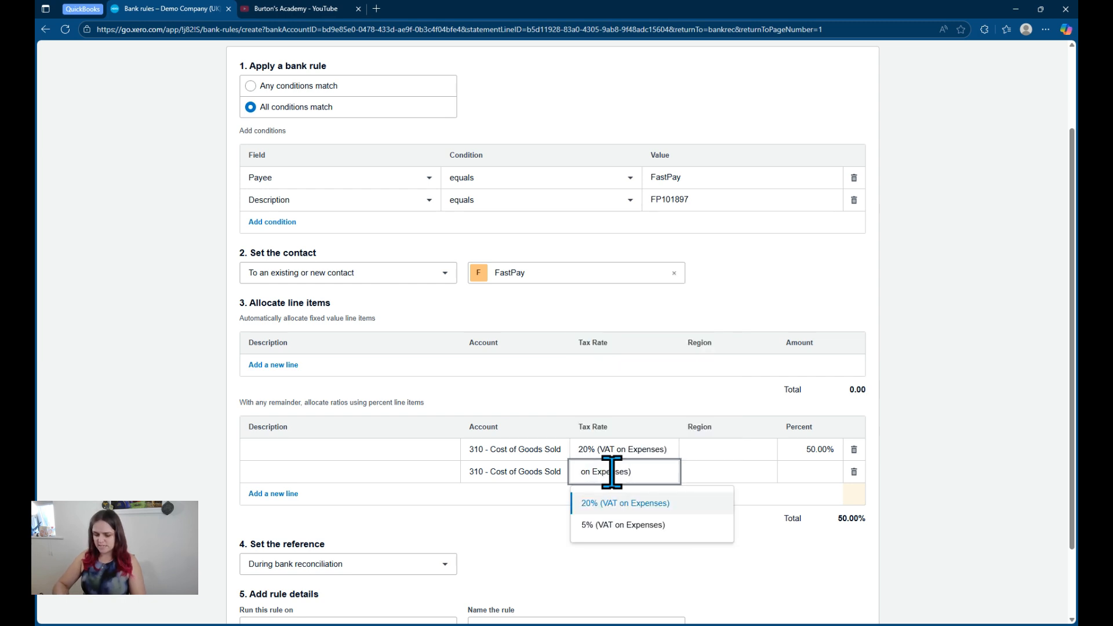
{"action": "type", "text": "no"}
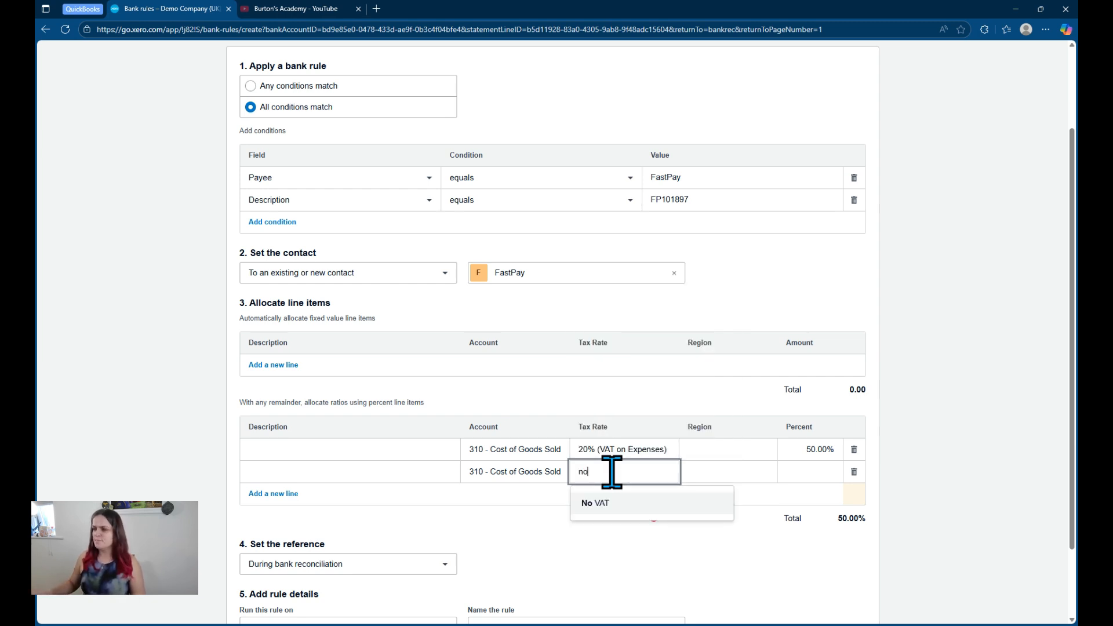
{"action": "left_click", "coordinate": [614, 502]}
{"action": "left_click", "coordinate": [820, 471]}
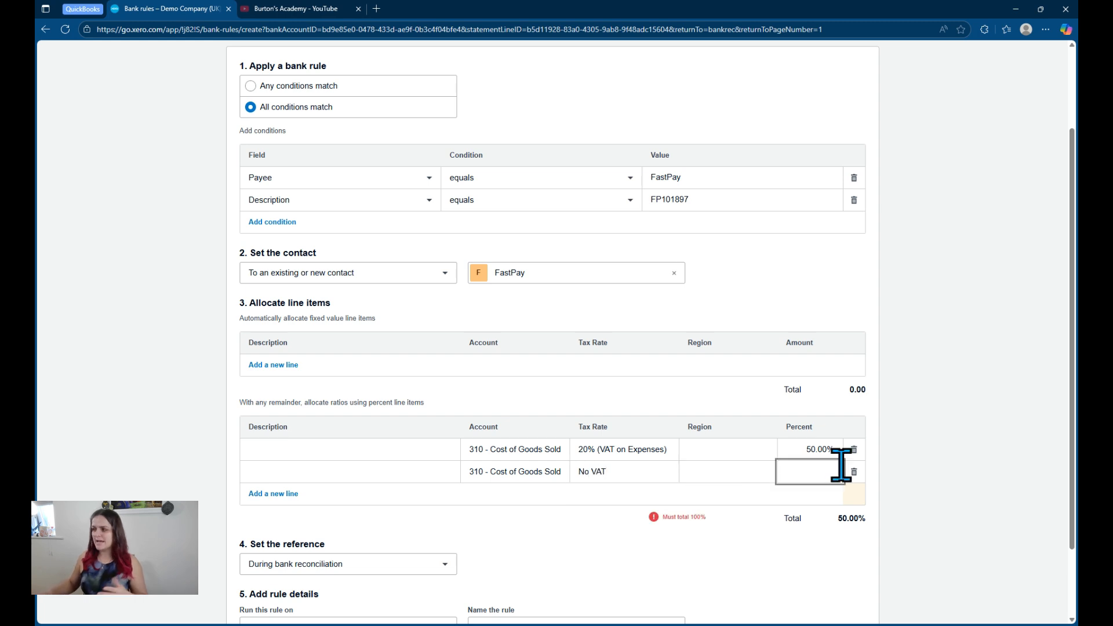
{"action": "type", "text": "50"}
{"action": "left_click", "coordinate": [921, 525]}
- Set the rule's reference to come from the statement's Description
{"action": "scroll", "coordinate": [916, 516], "scroll_direction": "down", "scroll_amount": 2}
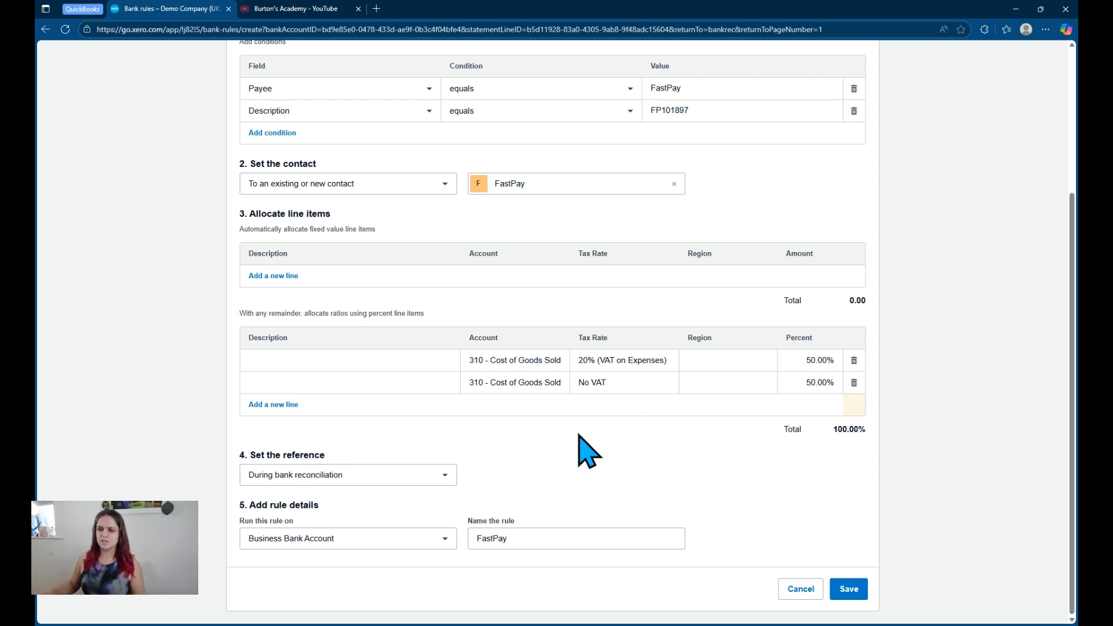
{"action": "left_click", "coordinate": [296, 477]}
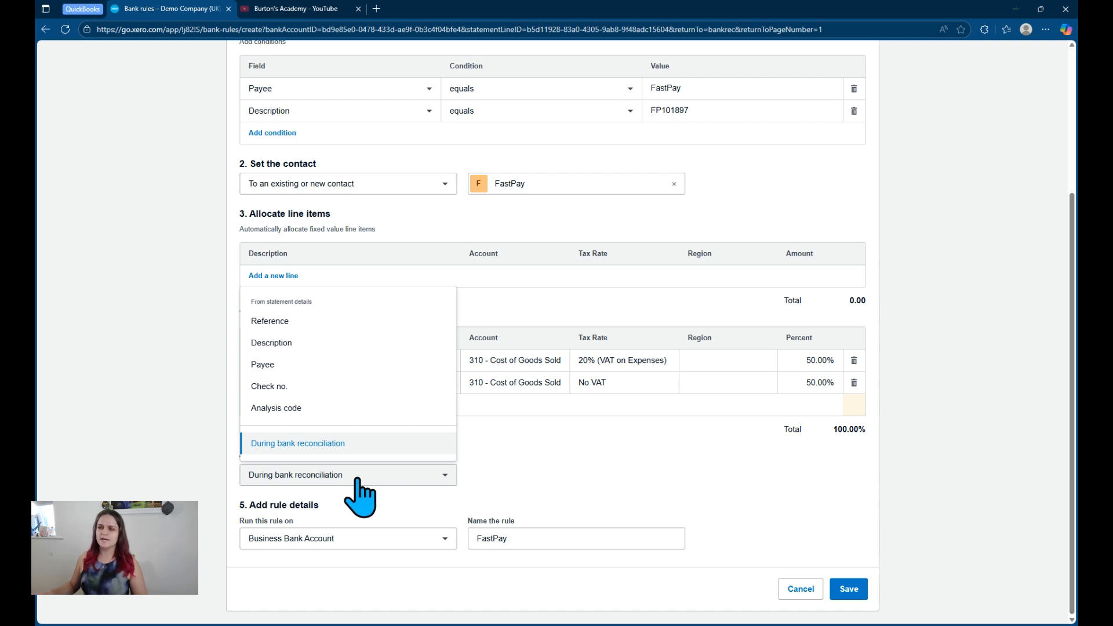
{"action": "left_click", "coordinate": [362, 343]}
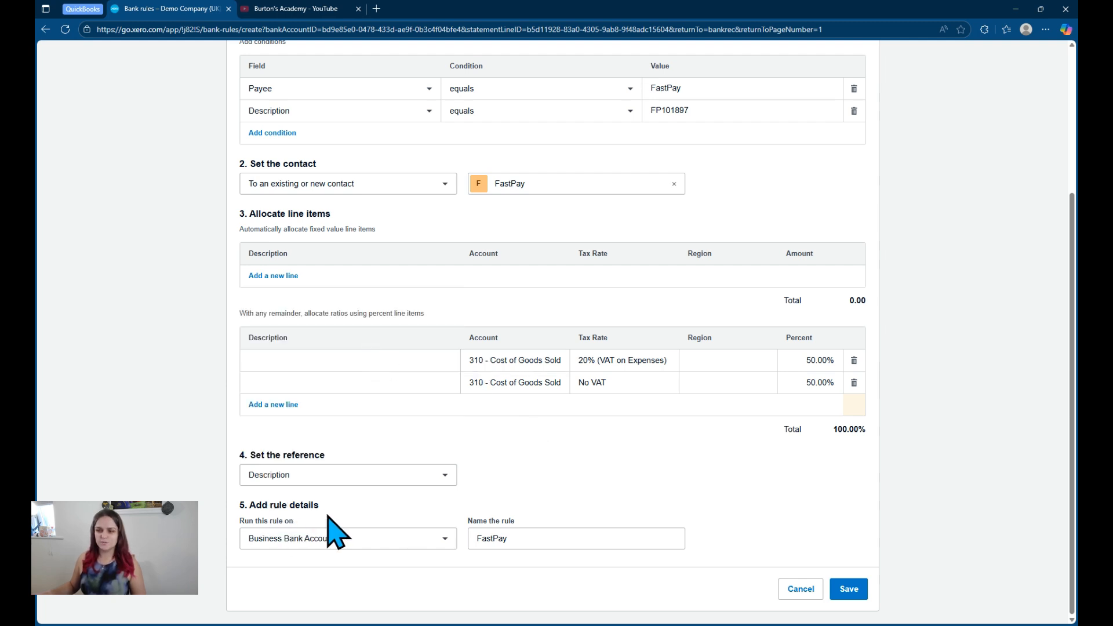
- Try running the rule on all bank accounts, and return it to the Business Bank Account
{"action": "left_click", "coordinate": [390, 539]}
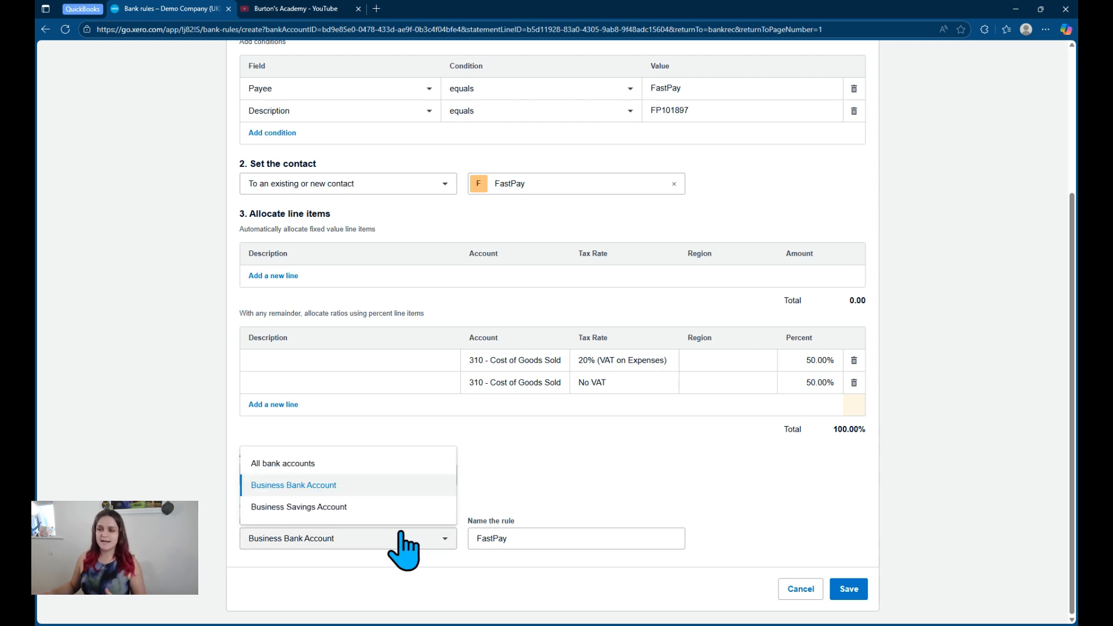
{"action": "left_click", "coordinate": [391, 468]}
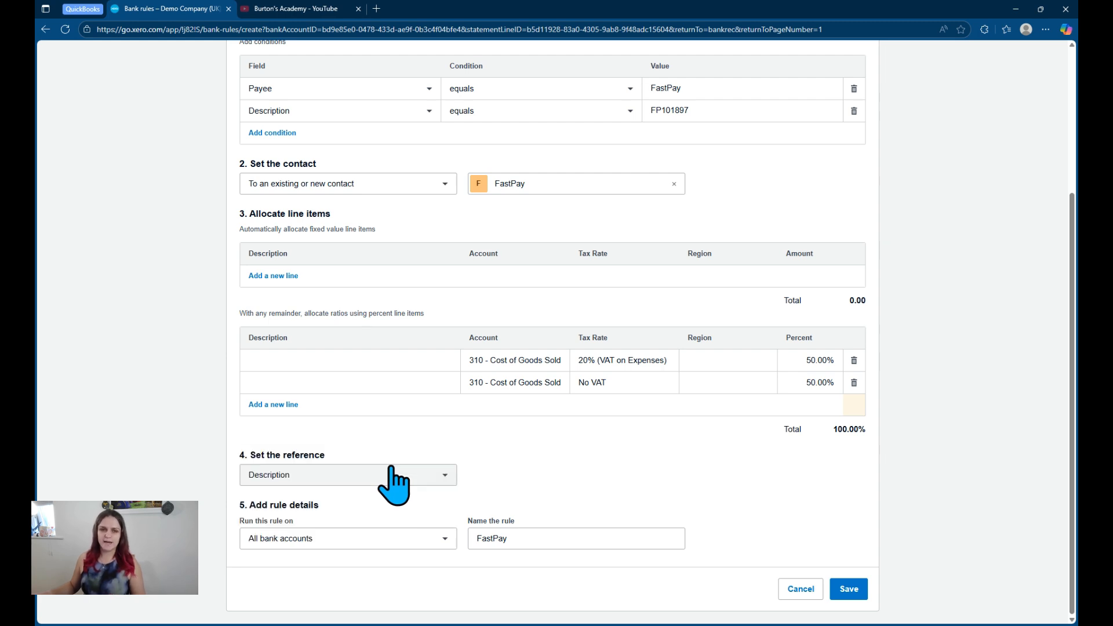
{"action": "left_click", "coordinate": [392, 544]}
{"action": "left_click", "coordinate": [347, 486]}
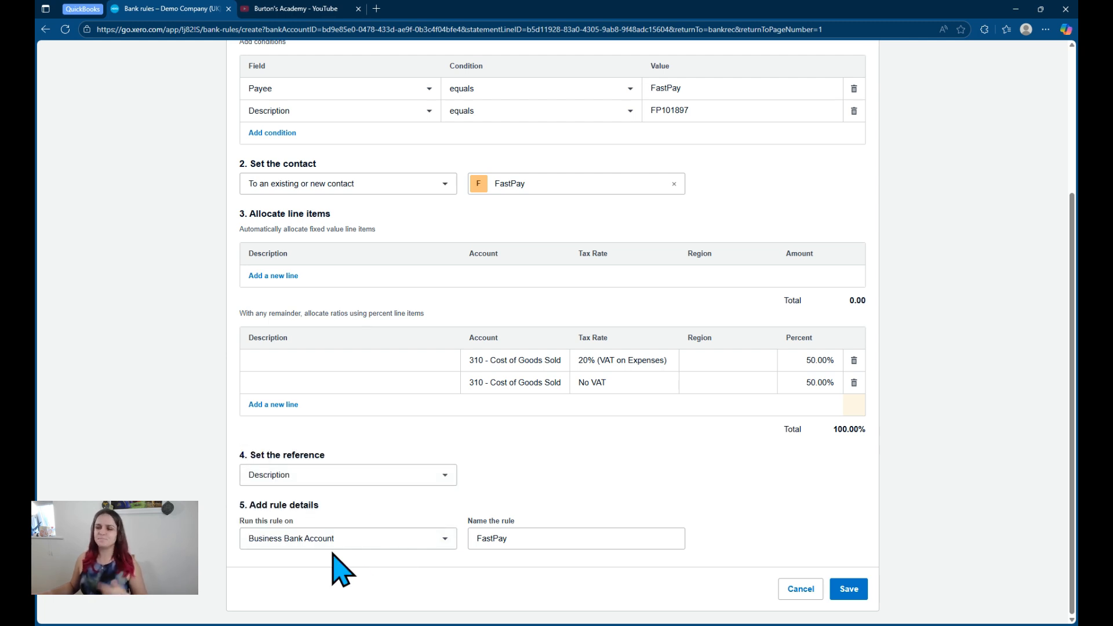
- Name the rule "FastPay COS"
{"action": "left_click", "coordinate": [539, 534]}
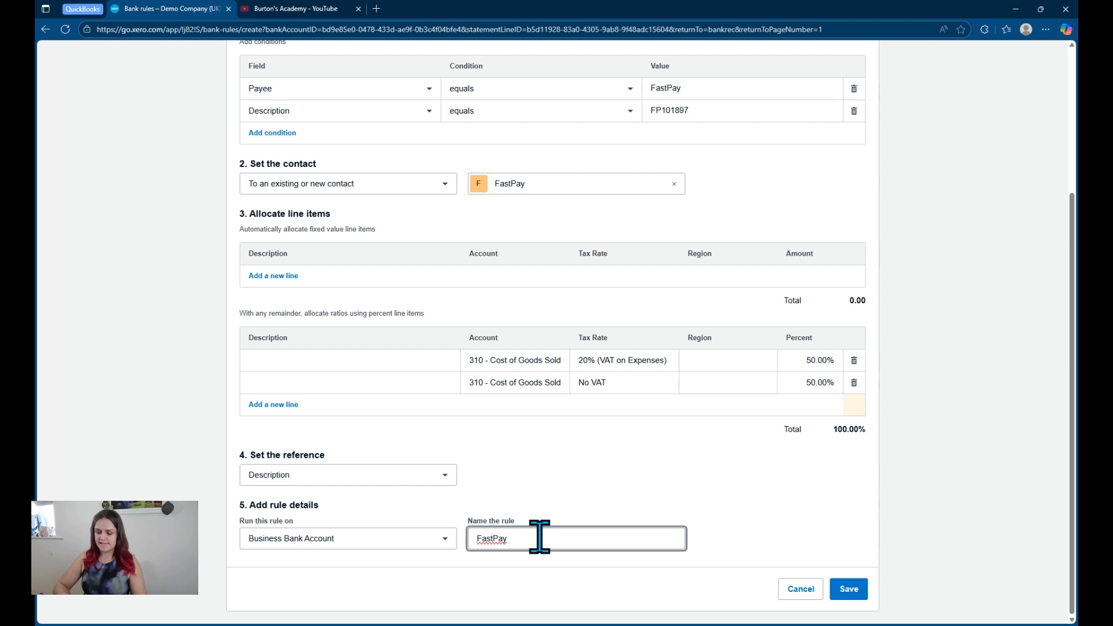
{"action": "type", "text": "C"}
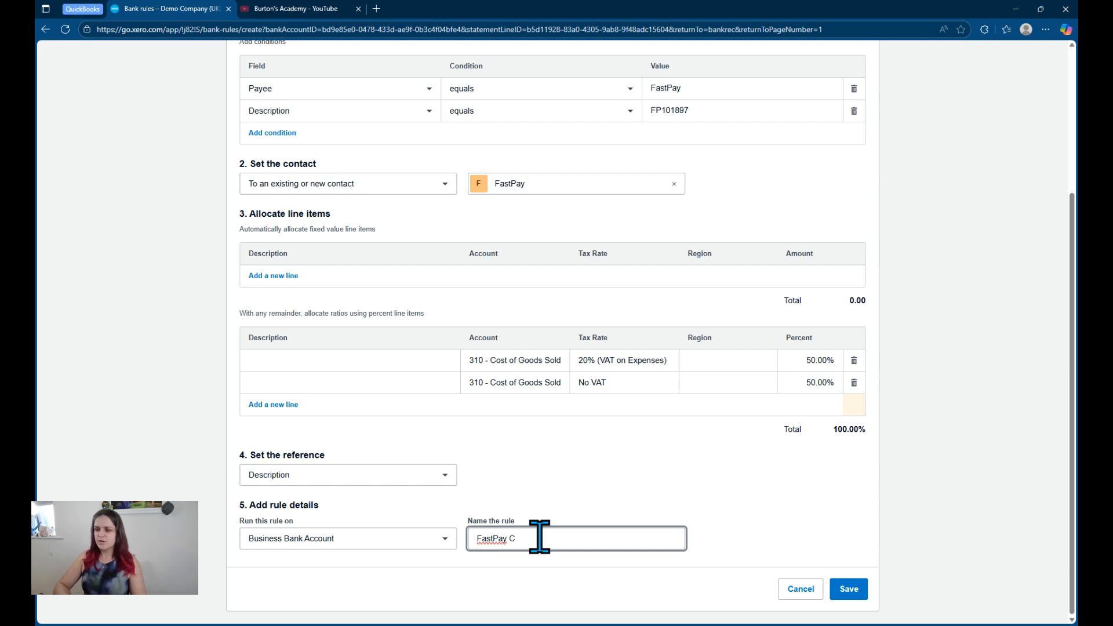
{"action": "type", "text": "os"}
{"action": "key", "text": "BackSpace"}
{"action": "key", "text": "BackSpace"}
{"action": "type", "text": "OS"}
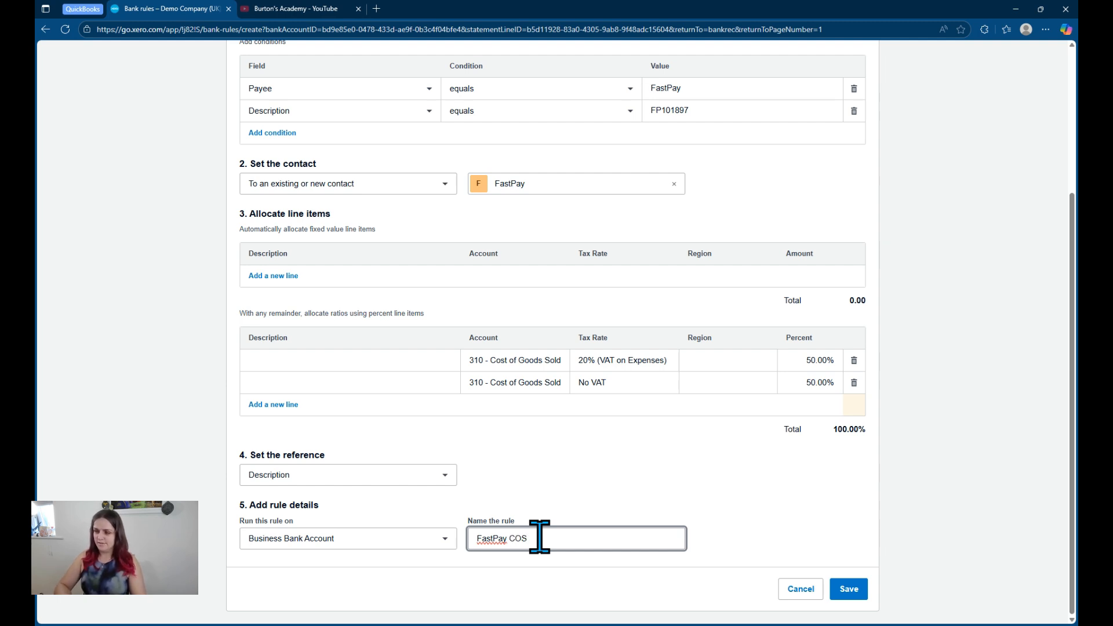
- Extend the rule's name to "FastPay COS VAT" and save the bank rule
{"action": "type", "text": " V"}
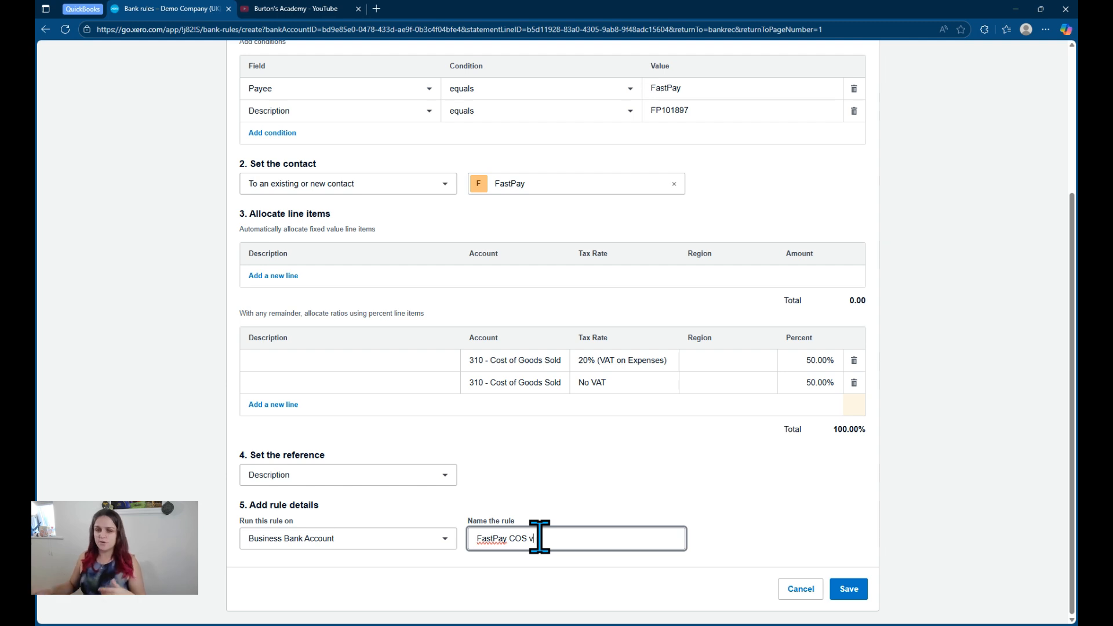
{"action": "type", "text": "AT"}
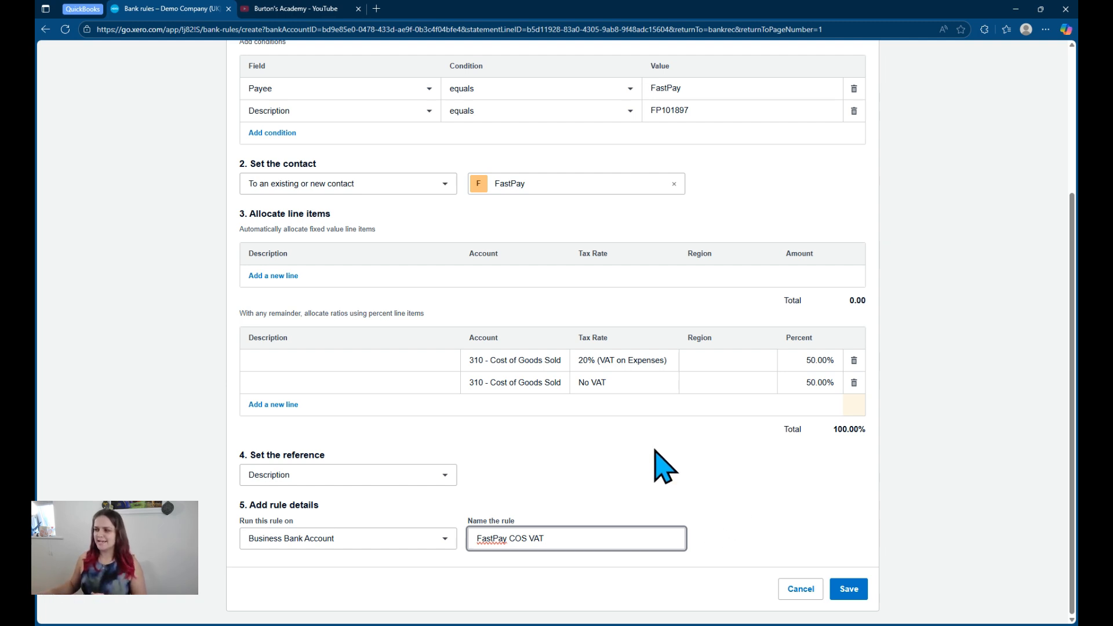
{"action": "left_click", "coordinate": [847, 589]}
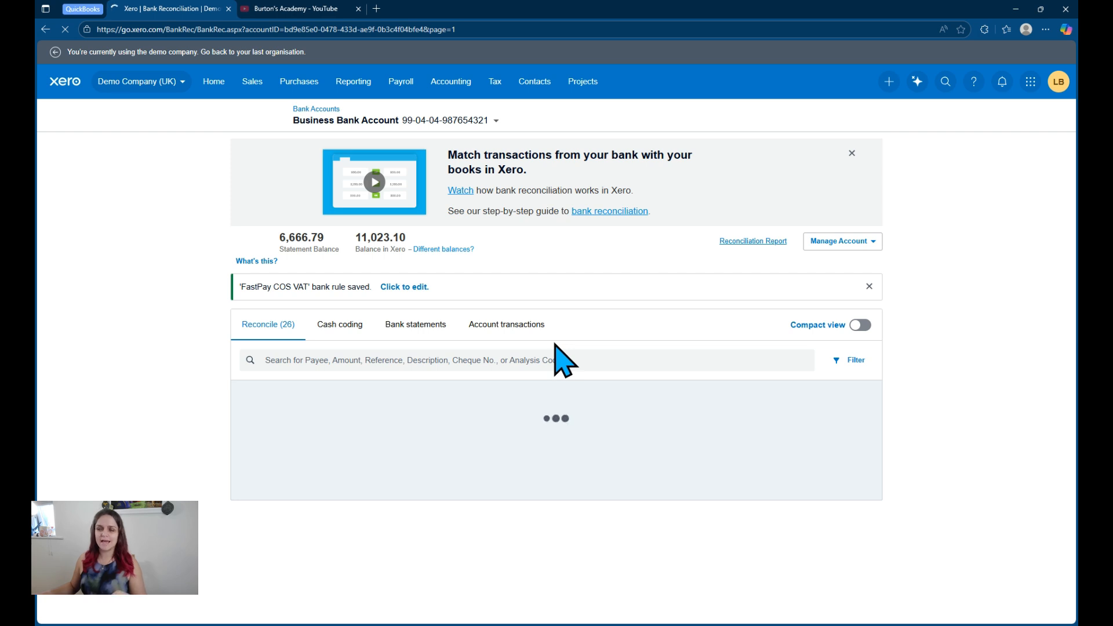
- View the details of the FastPay statement line with the new rule applied, down to its split line items
{"action": "scroll", "coordinate": [556, 347], "scroll_direction": "down", "scroll_amount": 2}
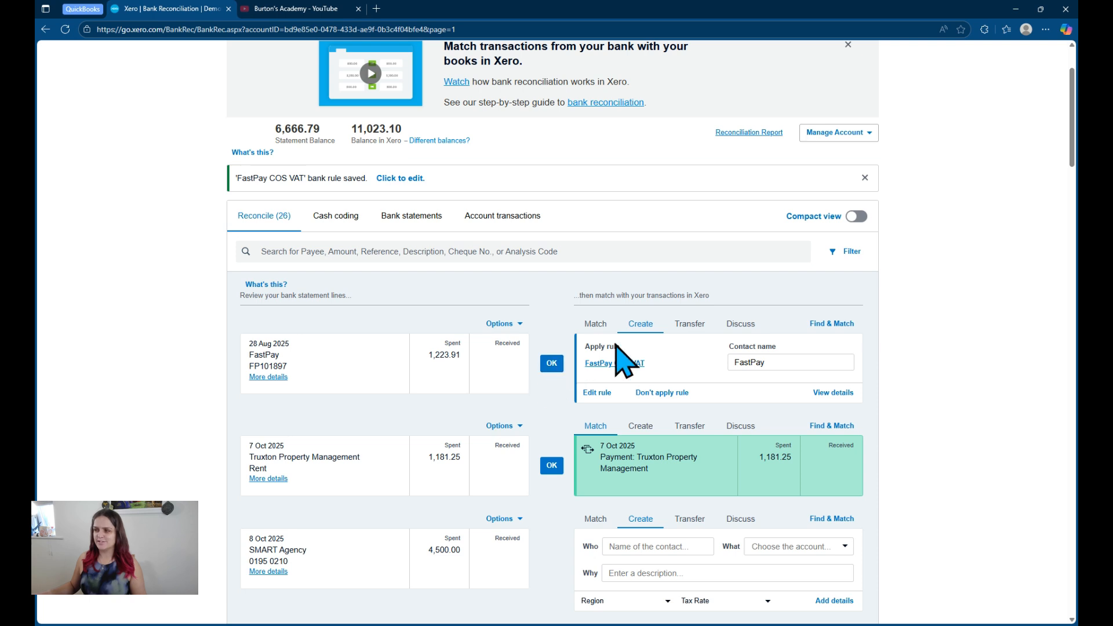
{"action": "left_click", "coordinate": [837, 395]}
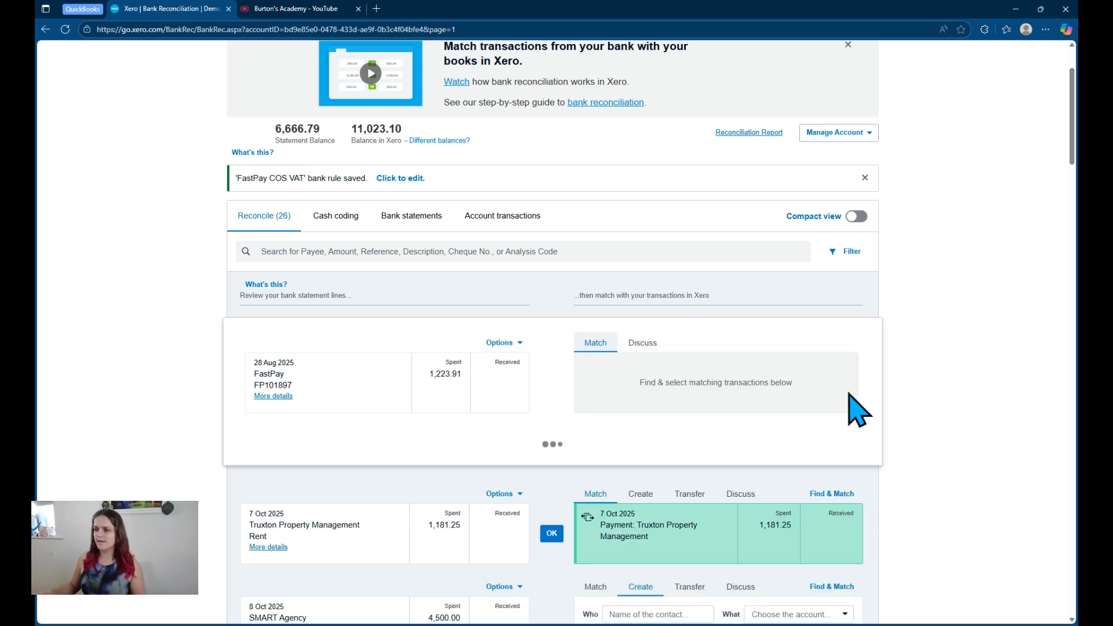
{"action": "scroll", "coordinate": [873, 370], "scroll_direction": "down", "scroll_amount": 4}
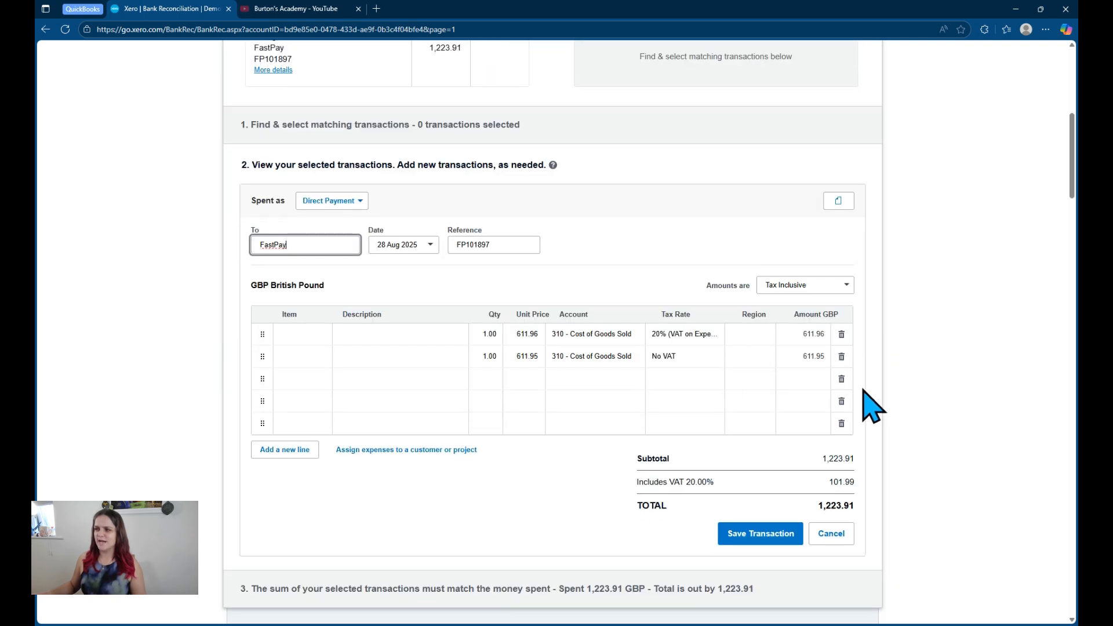